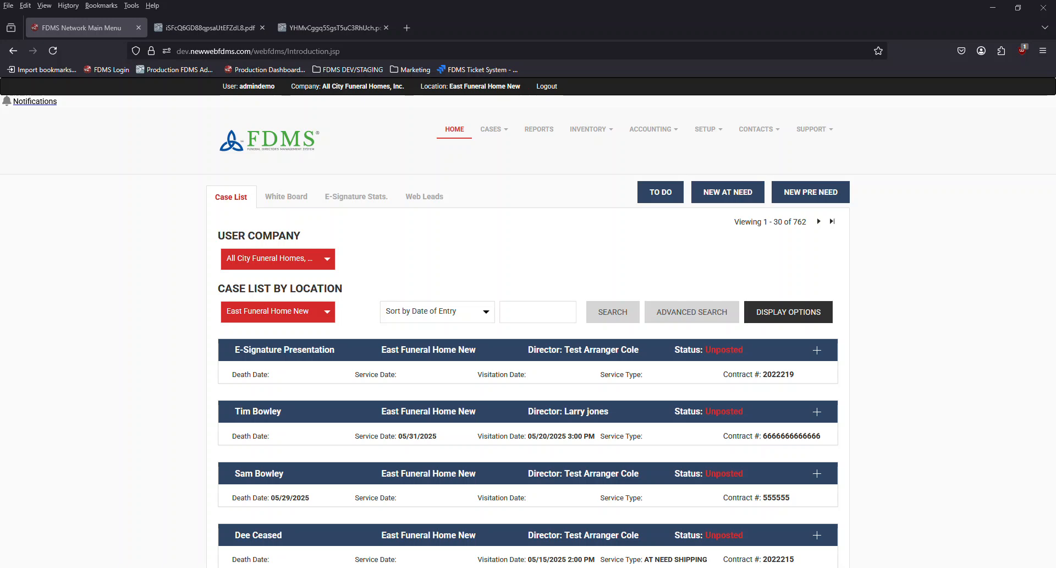
Open the E-Signature Presentation case and check the informant's contact details in its call information.
{"action": "left_click", "coordinate": [248, 355]}
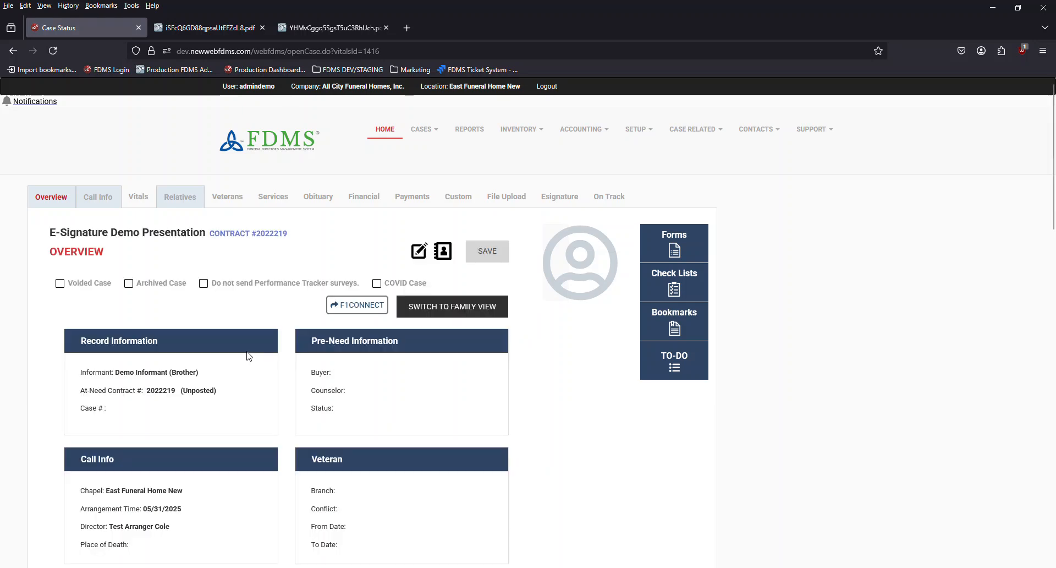
{"action": "left_click", "coordinate": [97, 205]}
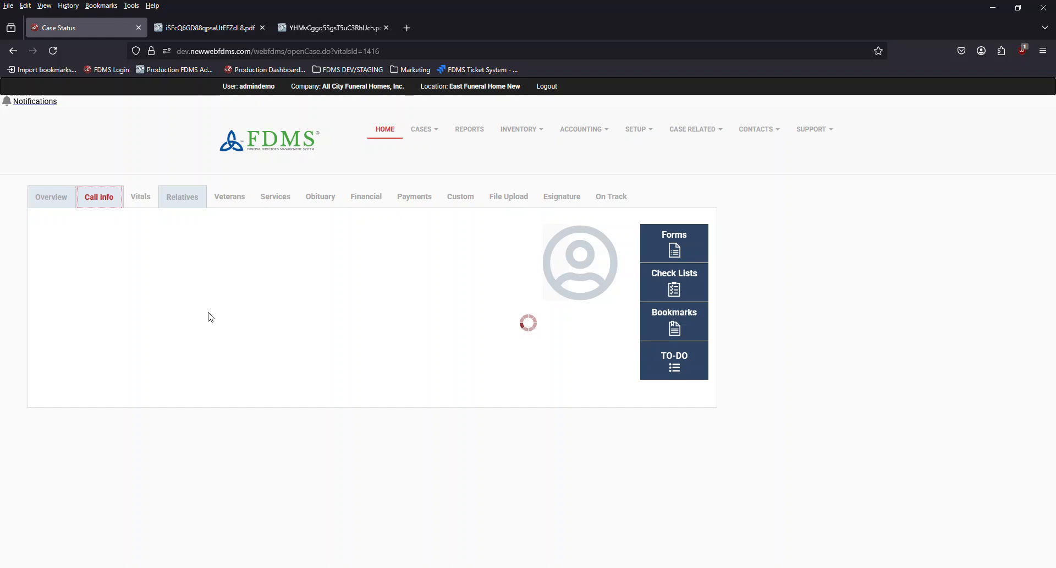
{"action": "scroll", "coordinate": [286, 401], "scroll_direction": "down", "scroll_amount": 6}
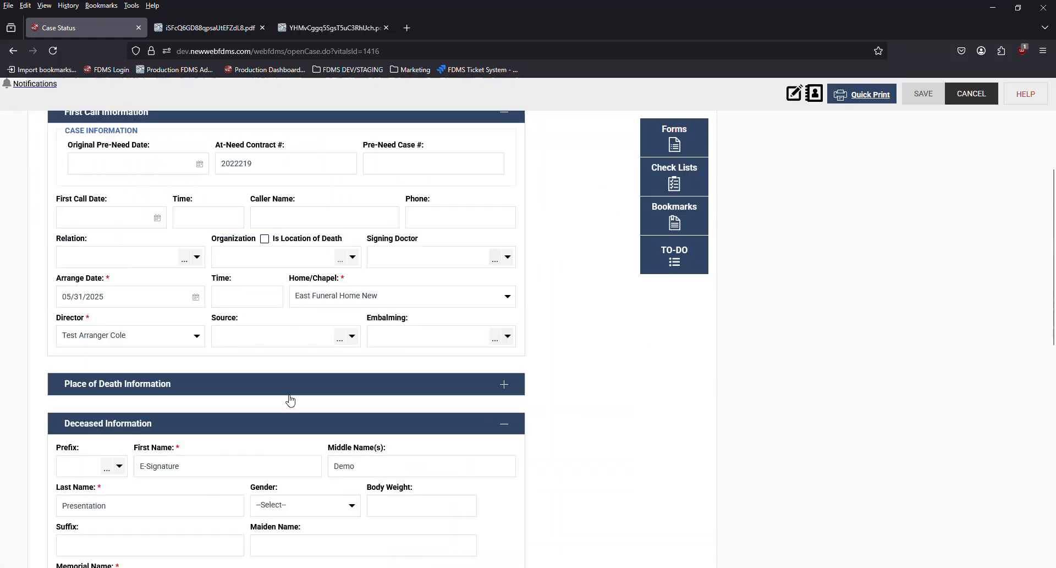
{"action": "scroll", "coordinate": [286, 390], "scroll_direction": "down", "scroll_amount": 4}
{"action": "left_click", "coordinate": [240, 441]}
{"action": "scroll", "coordinate": [242, 431], "scroll_direction": "down", "scroll_amount": 2}
{"action": "scroll", "coordinate": [242, 430], "scroll_direction": "down", "scroll_amount": 6}
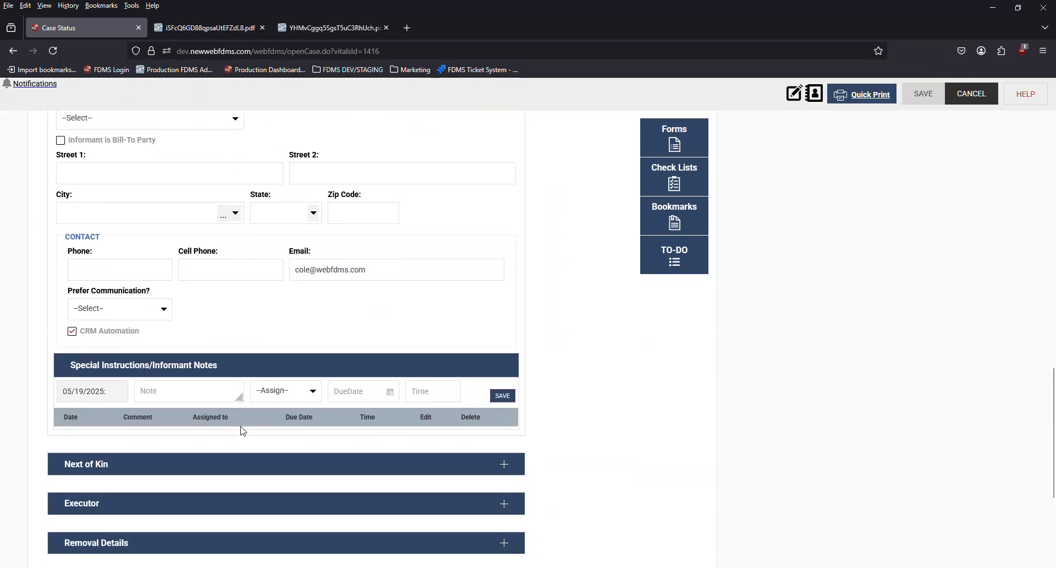
Expand the next of kin section and review the details recorded there.
{"action": "left_click", "coordinate": [232, 474]}
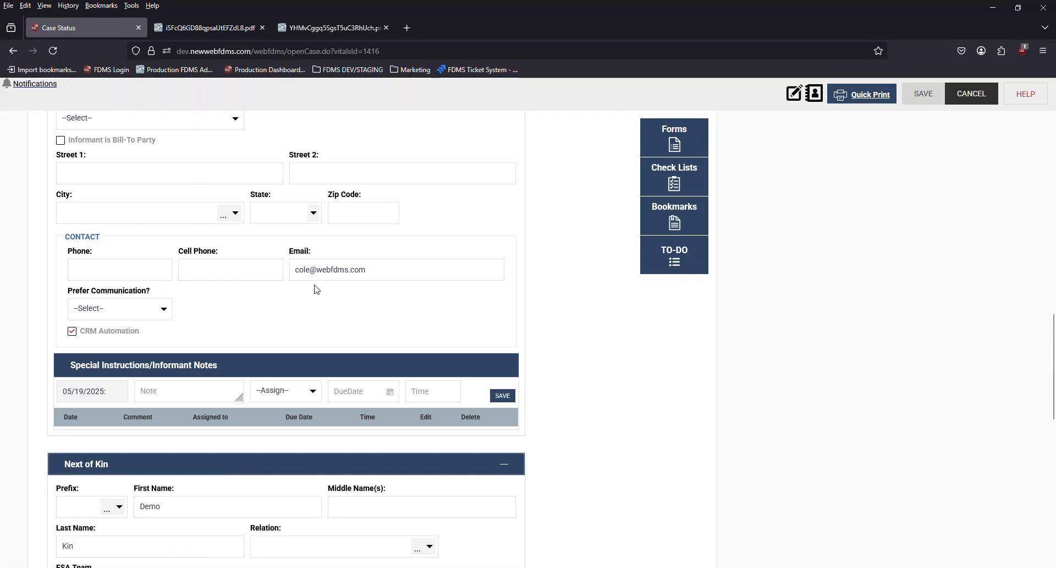
{"action": "scroll", "coordinate": [313, 454], "scroll_direction": "down", "scroll_amount": 5}
{"action": "scroll", "coordinate": [306, 430], "scroll_direction": "up", "scroll_amount": 15}
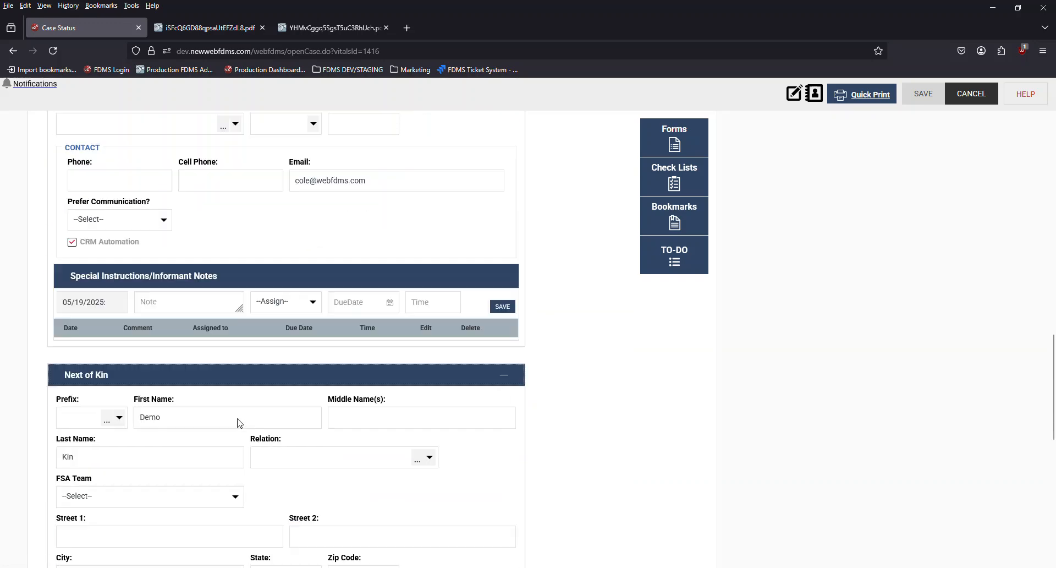
{"action": "scroll", "coordinate": [209, 375], "scroll_direction": "up", "scroll_amount": 10}
Review the case's relatives and the contact information recorded for each of them.
{"action": "left_click", "coordinate": [182, 201]}
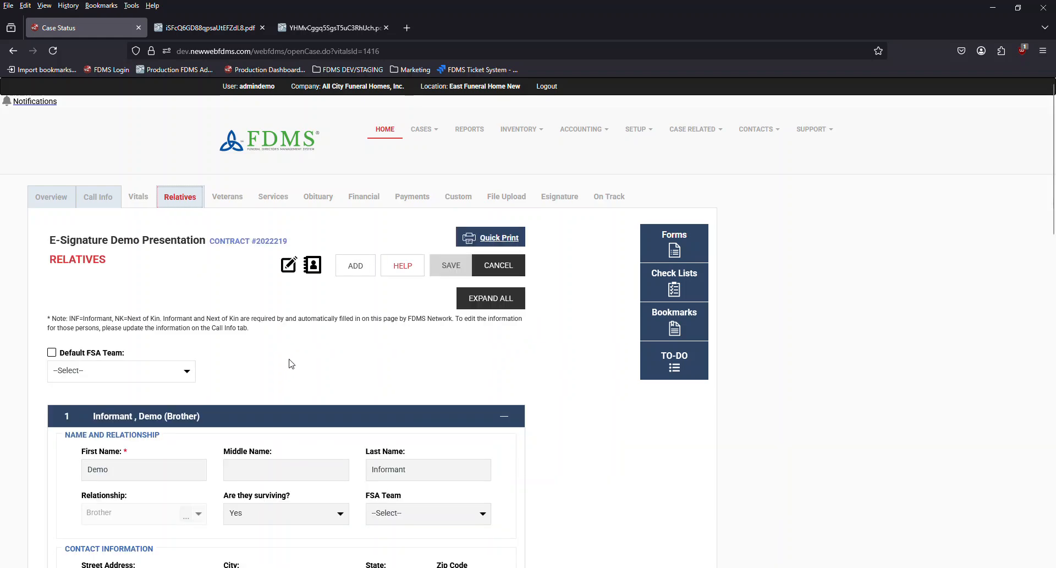
{"action": "scroll", "coordinate": [266, 372], "scroll_direction": "down", "scroll_amount": 5}
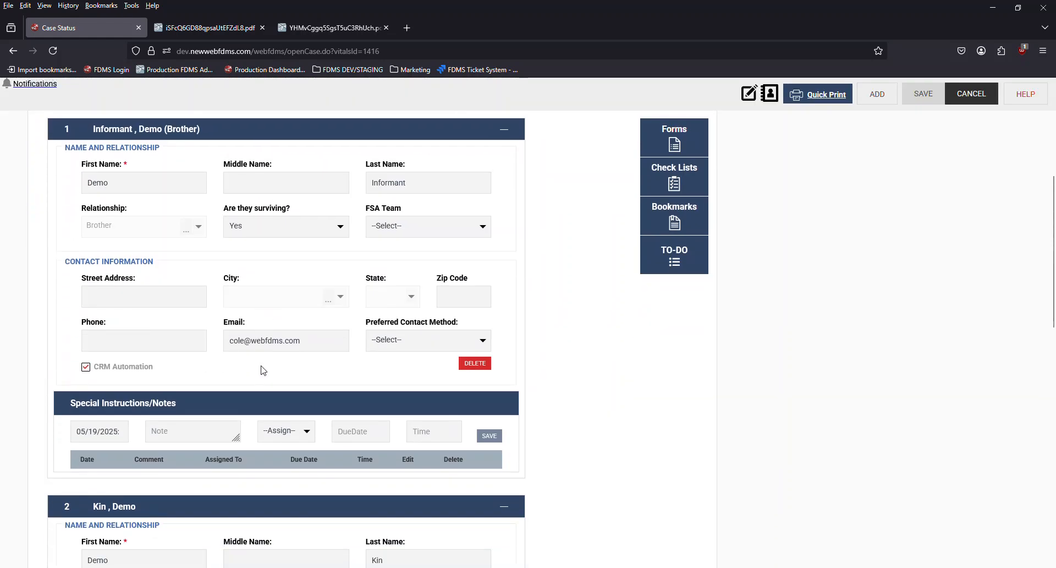
{"action": "scroll", "coordinate": [263, 370], "scroll_direction": "down", "scroll_amount": 10}
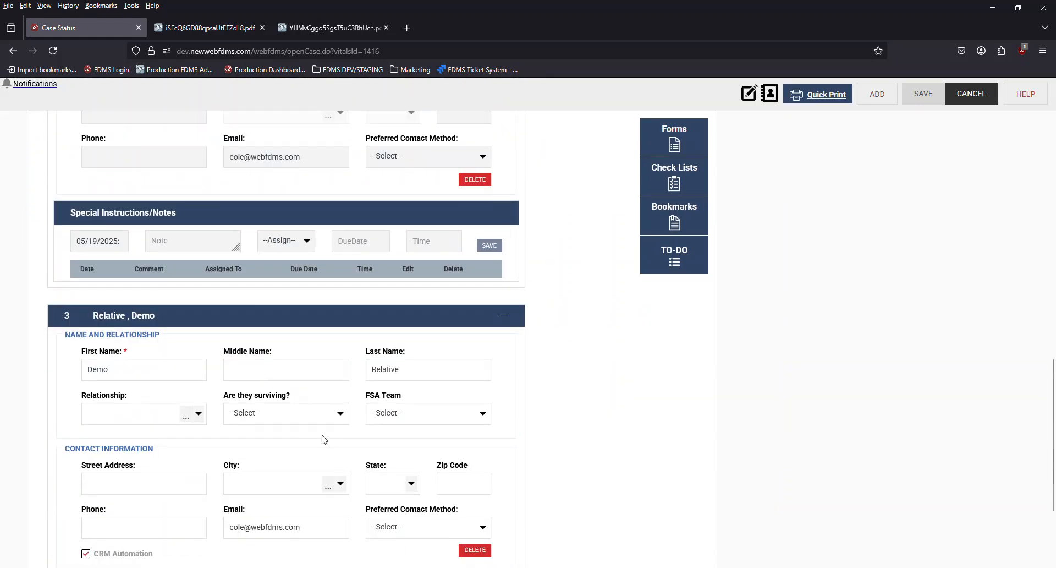
{"action": "scroll", "coordinate": [325, 439], "scroll_direction": "up", "scroll_amount": 15}
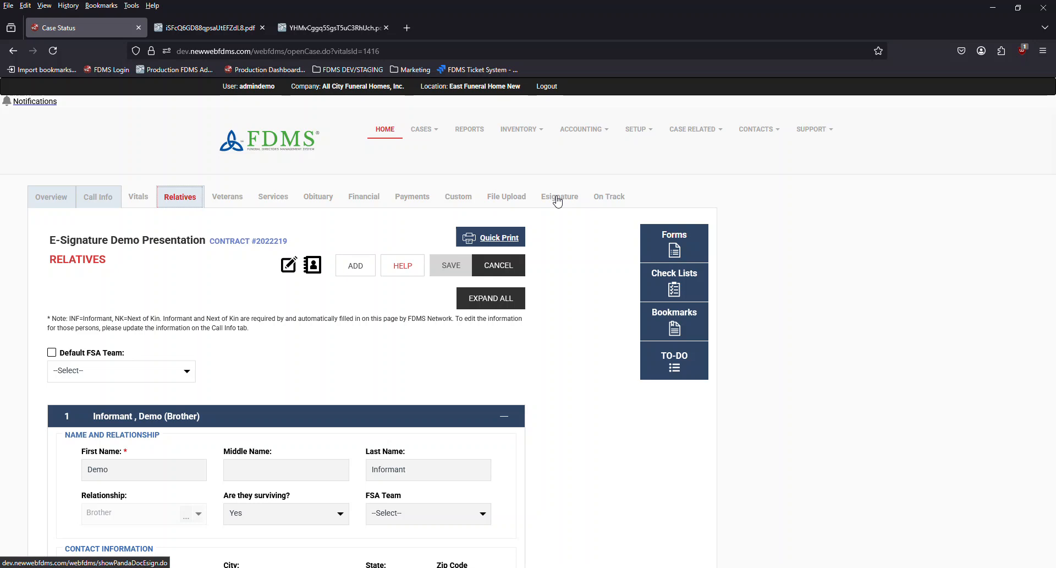
Open the case's e-signature page and choose Demo Relative as the recipient.
{"action": "left_click", "coordinate": [558, 199]}
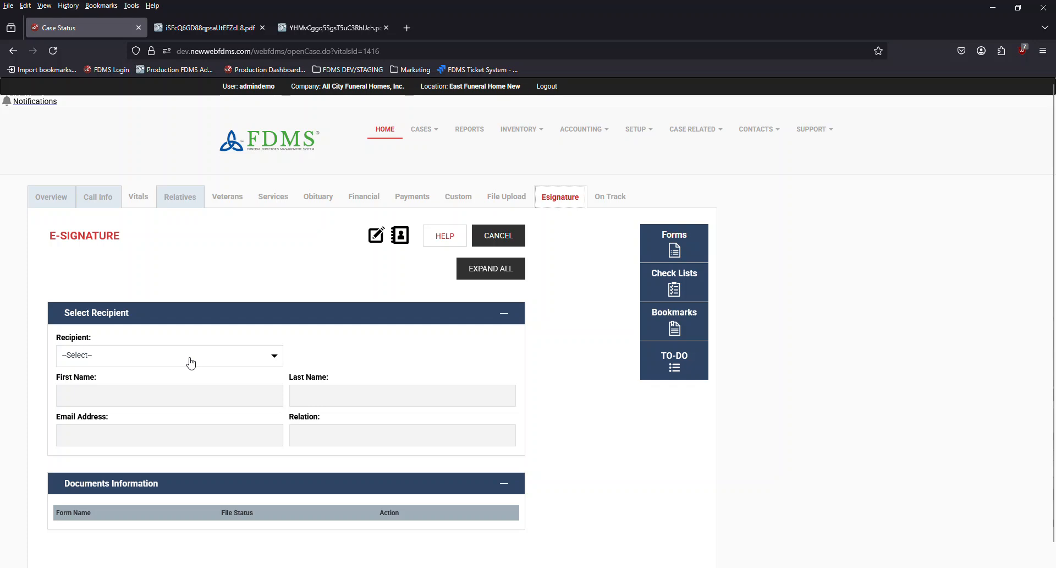
{"action": "left_click", "coordinate": [191, 363]}
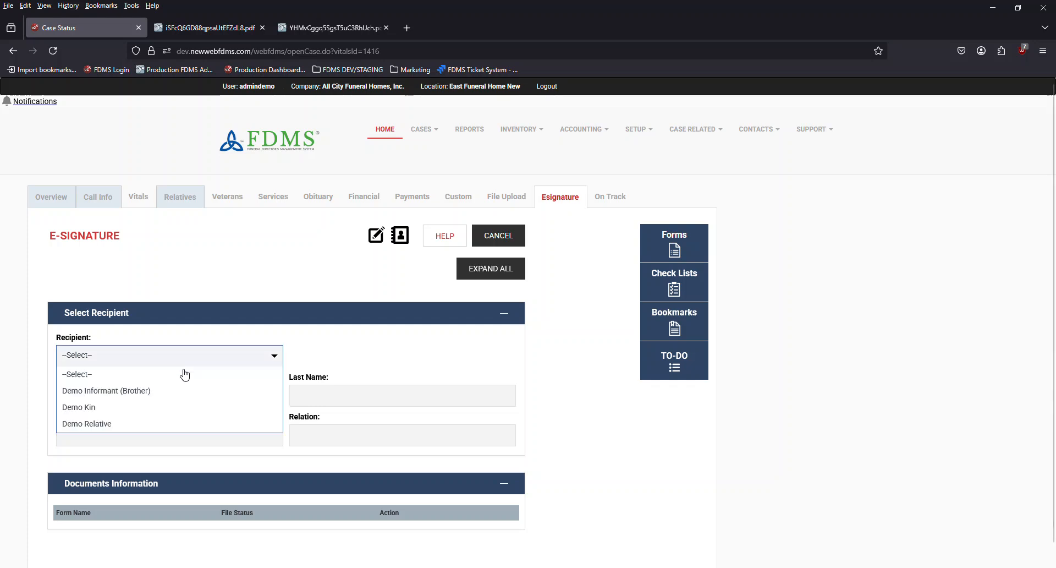
{"action": "left_click", "coordinate": [167, 424]}
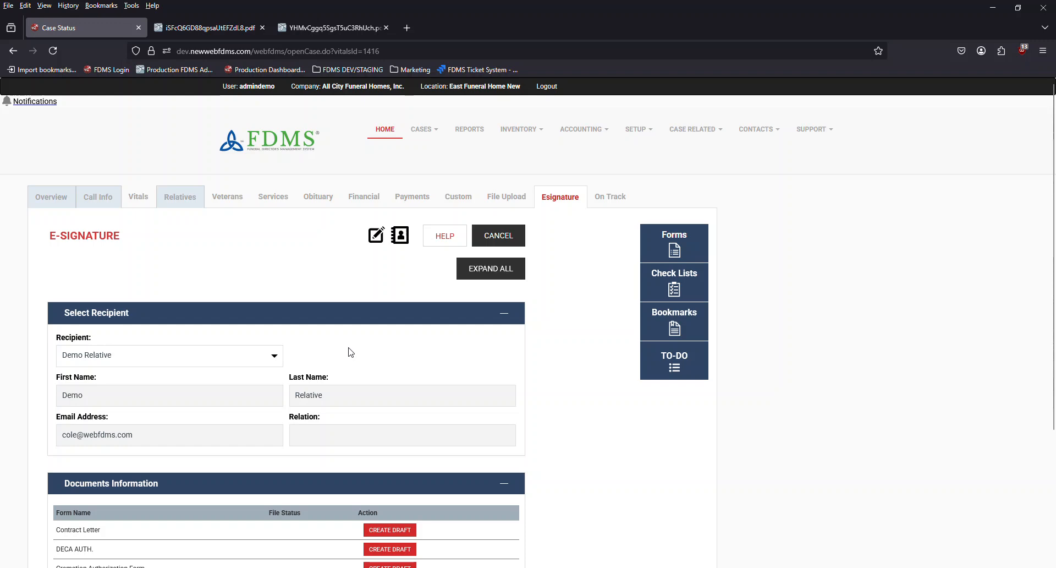
Create a draft of the DECA AUTH. form, view the drafted document and return to the case.
{"action": "scroll", "coordinate": [351, 353], "scroll_direction": "down", "scroll_amount": 2}
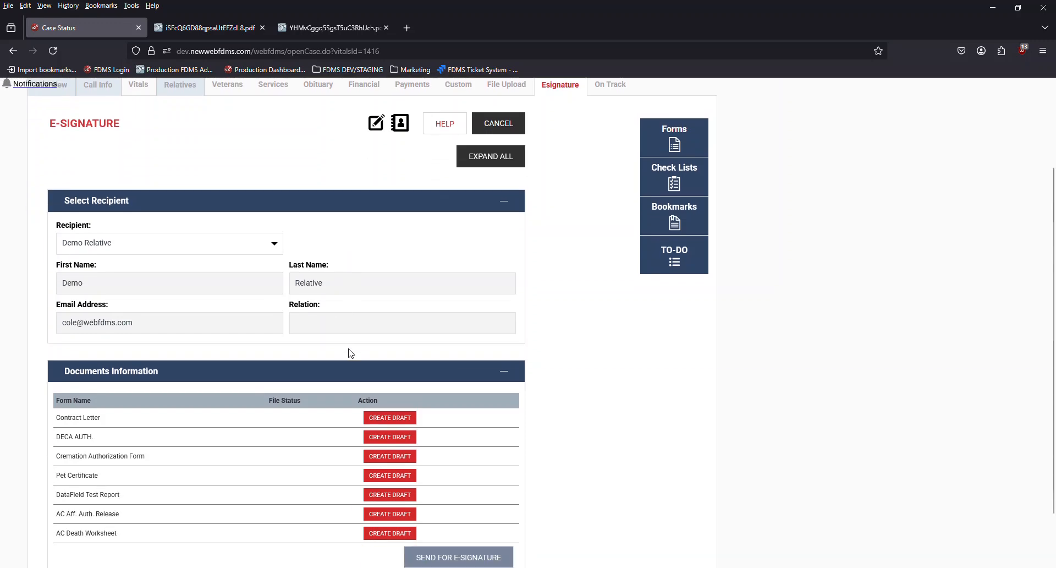
{"action": "left_click", "coordinate": [394, 438]}
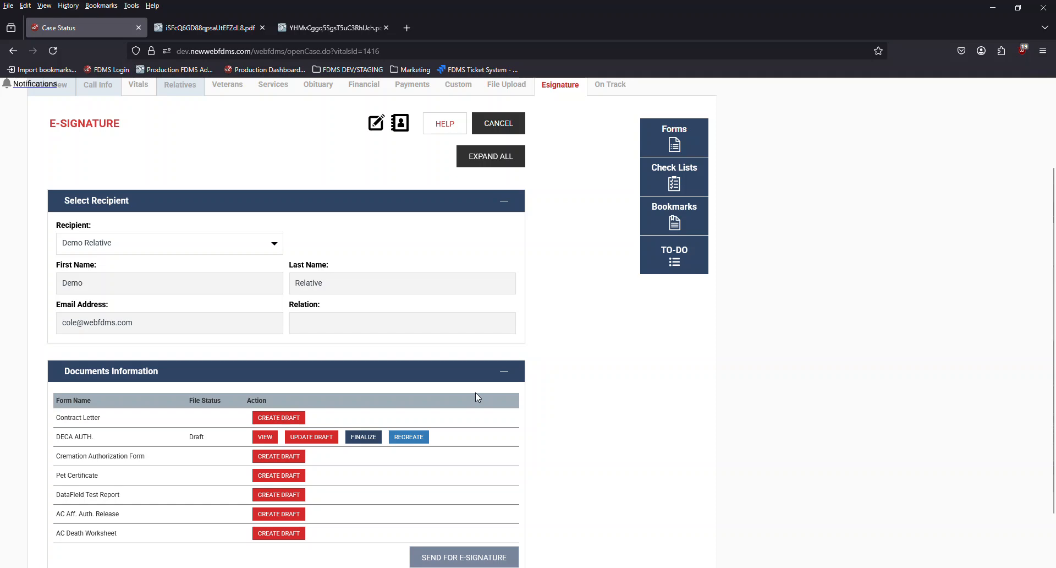
{"action": "left_click", "coordinate": [265, 439]}
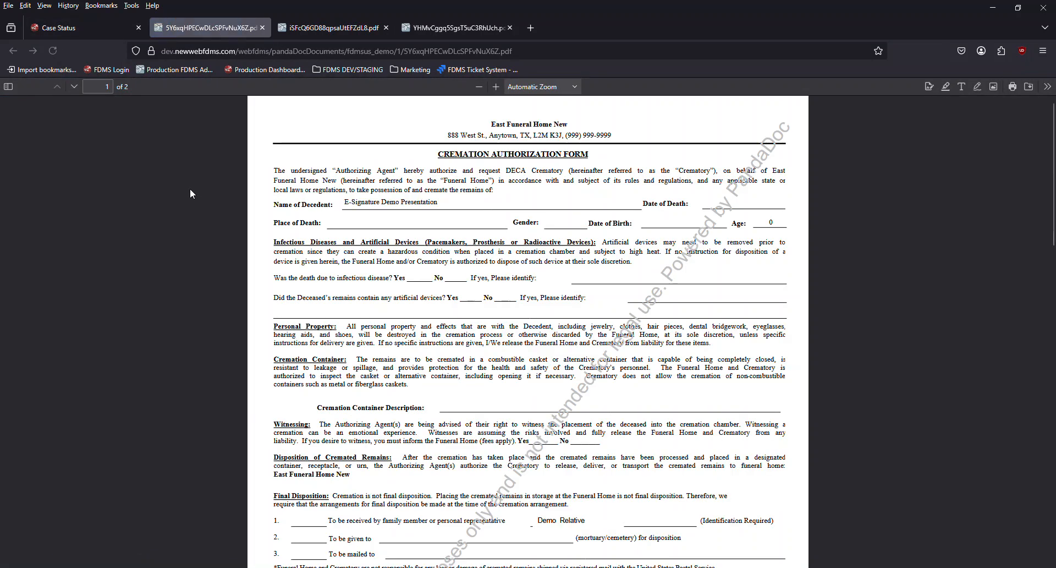
{"action": "left_click", "coordinate": [90, 28]}
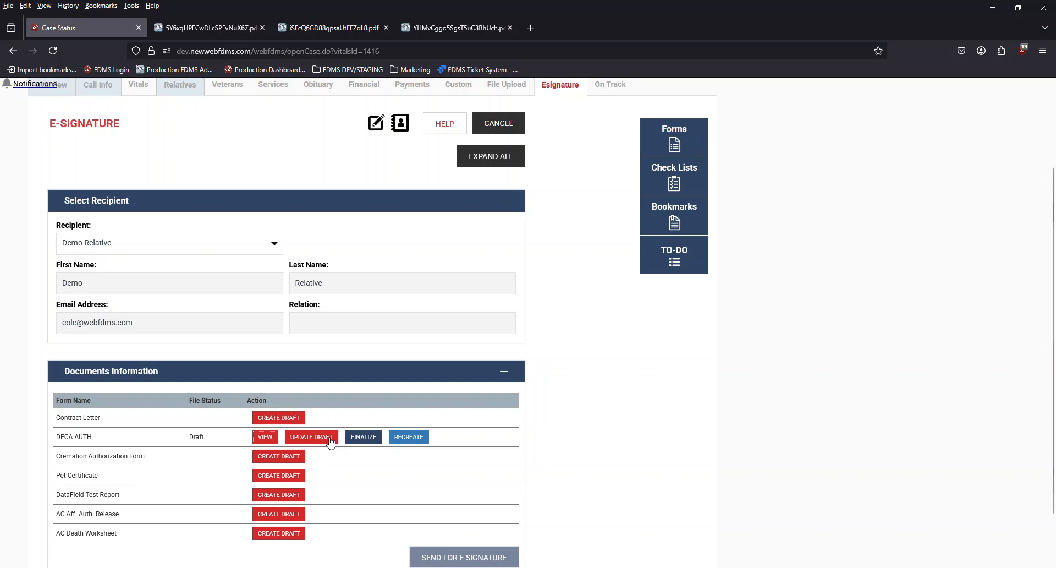
Back out of recreating the DECA AUTH. form and finalize its existing draft instead.
{"action": "left_click", "coordinate": [407, 438]}
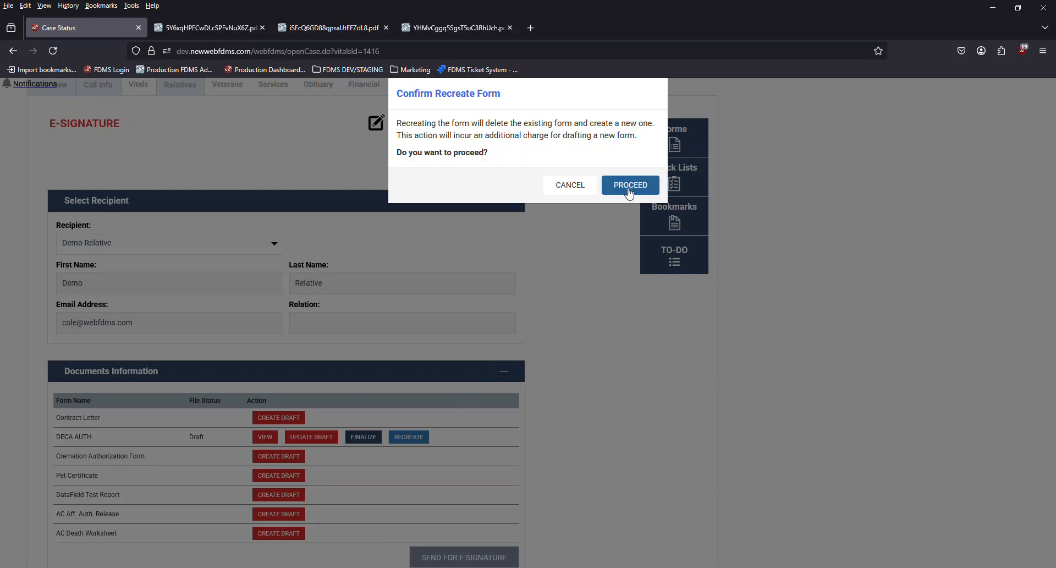
{"action": "left_click", "coordinate": [572, 189]}
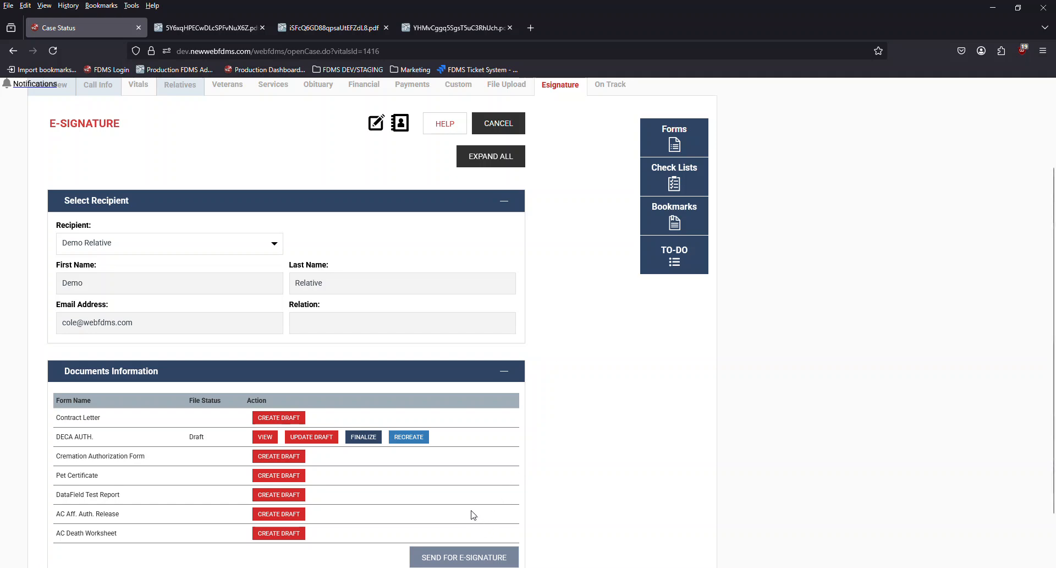
{"action": "left_click", "coordinate": [364, 437]}
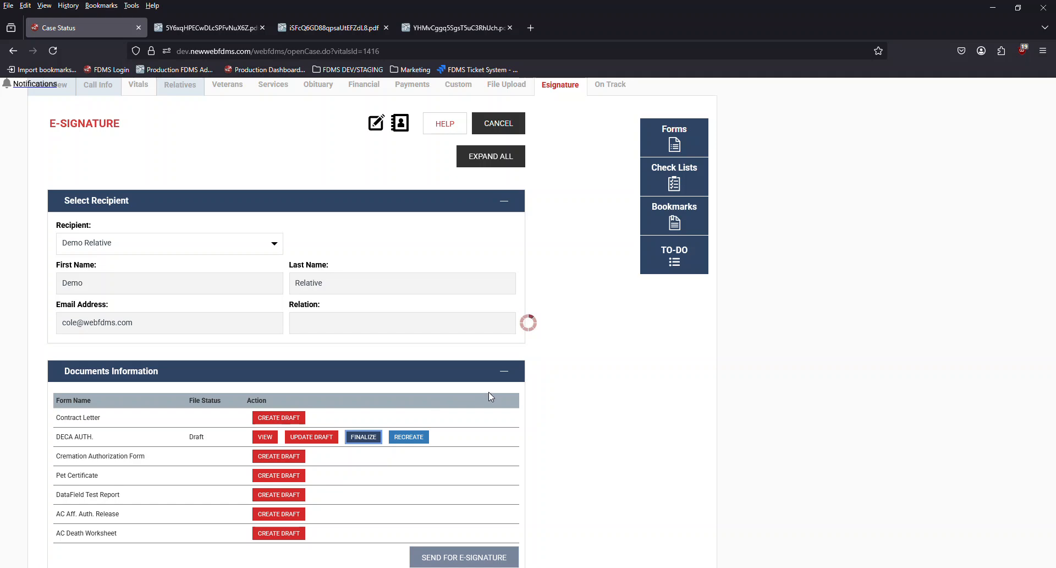
{"action": "scroll", "coordinate": [482, 395], "scroll_direction": "down", "scroll_amount": 1}
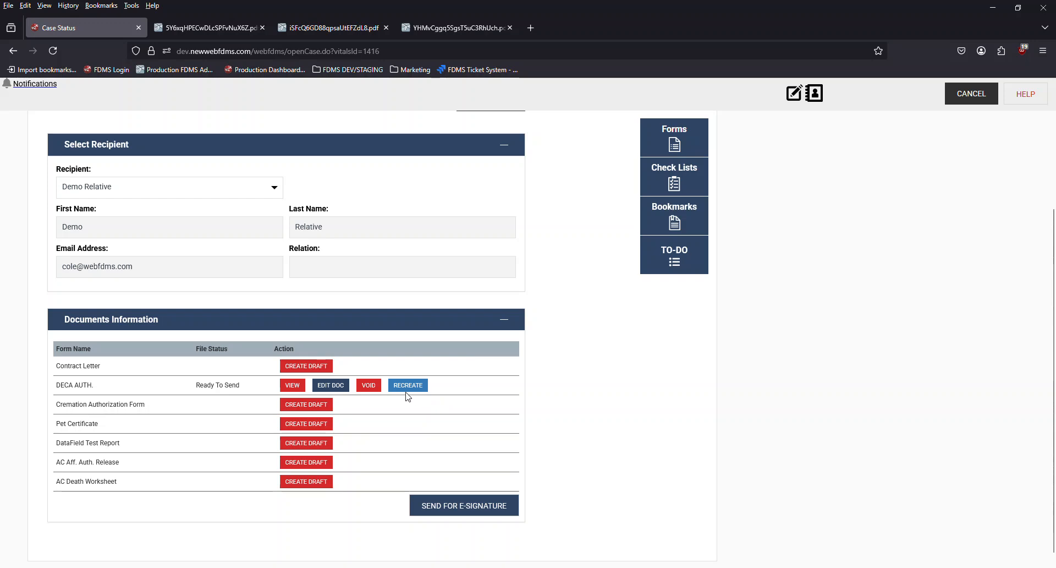
Open the DECA AUTH. document for editing and fill in the authorizing agent's required phone number.
{"action": "left_click", "coordinate": [331, 385]}
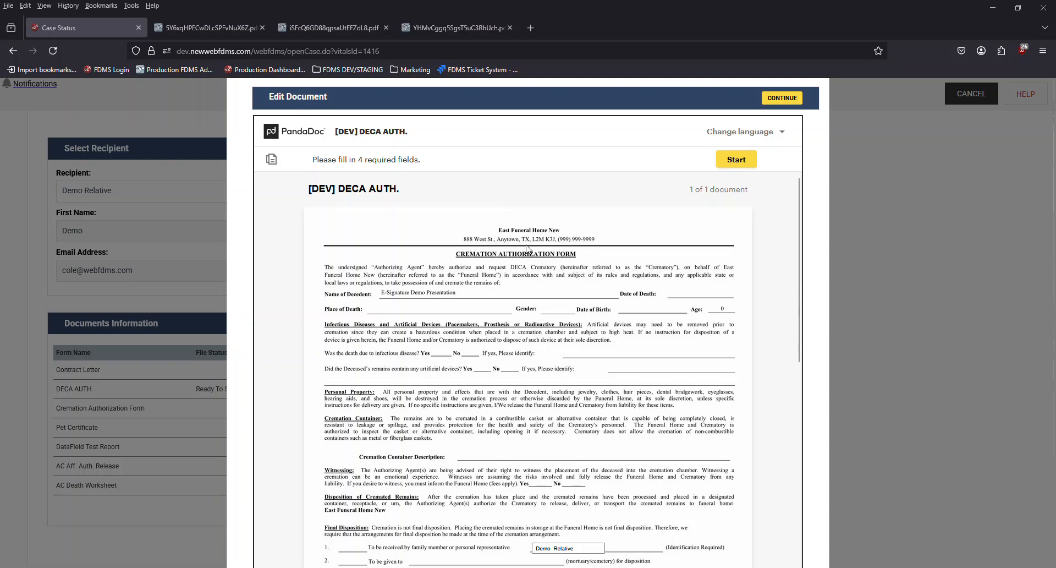
{"action": "scroll", "coordinate": [527, 249], "scroll_direction": "down", "scroll_amount": 2}
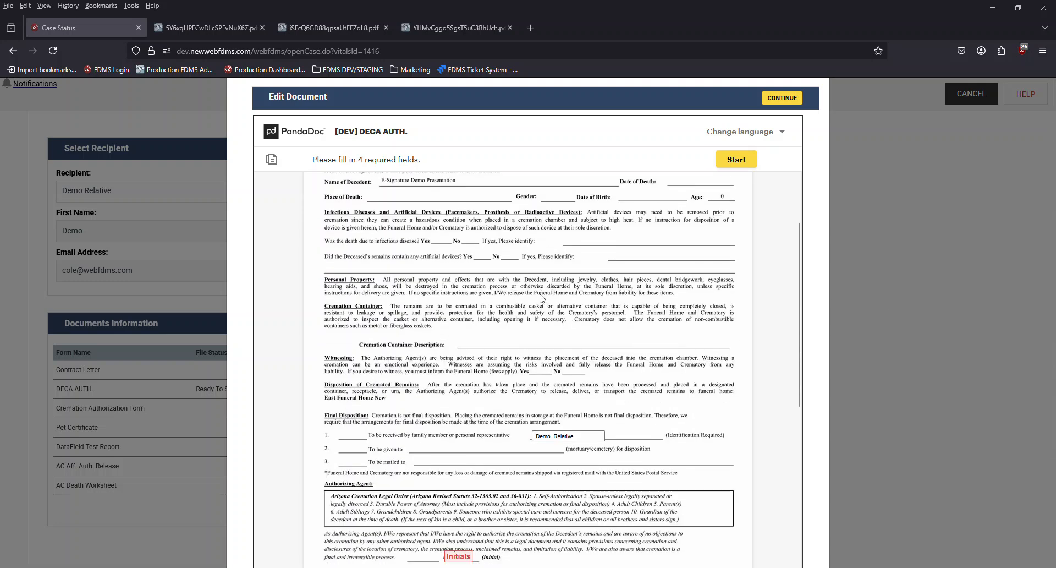
{"action": "scroll", "coordinate": [545, 300], "scroll_direction": "down", "scroll_amount": 2}
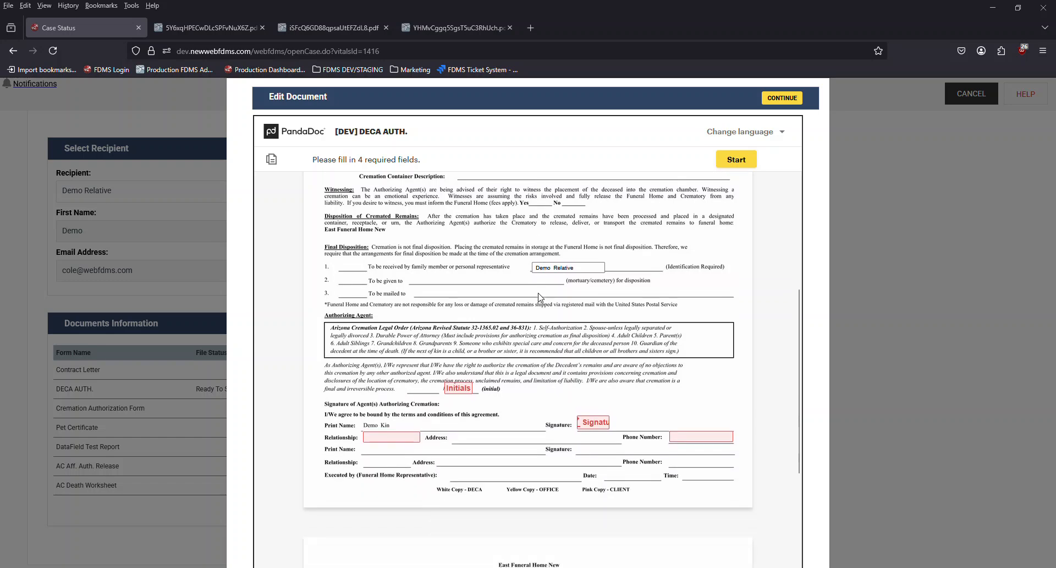
{"action": "scroll", "coordinate": [541, 299], "scroll_direction": "down", "scroll_amount": 3}
{"action": "scroll", "coordinate": [541, 297], "scroll_direction": "down", "scroll_amount": 2}
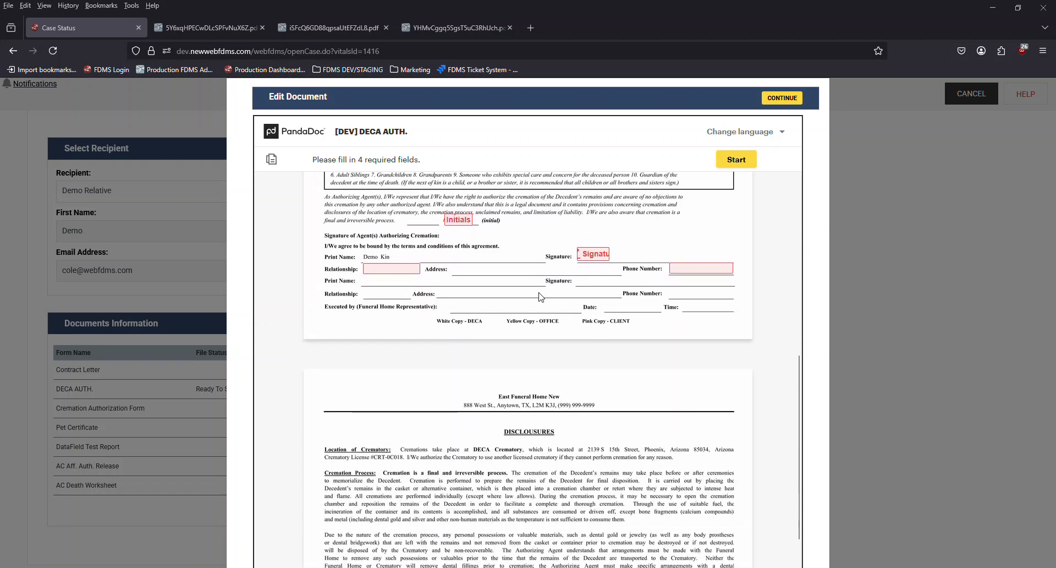
{"action": "scroll", "coordinate": [540, 295], "scroll_direction": "down", "scroll_amount": 6}
{"action": "scroll", "coordinate": [635, 292], "scroll_direction": "up", "scroll_amount": 6}
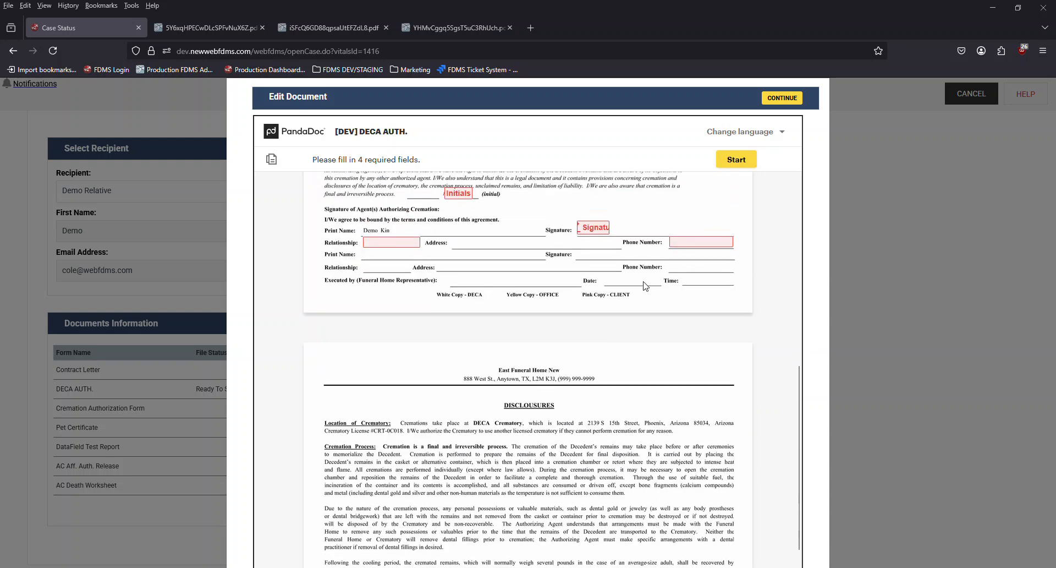
{"action": "left_click", "coordinate": [697, 251]}
{"action": "type", "text": "555"}
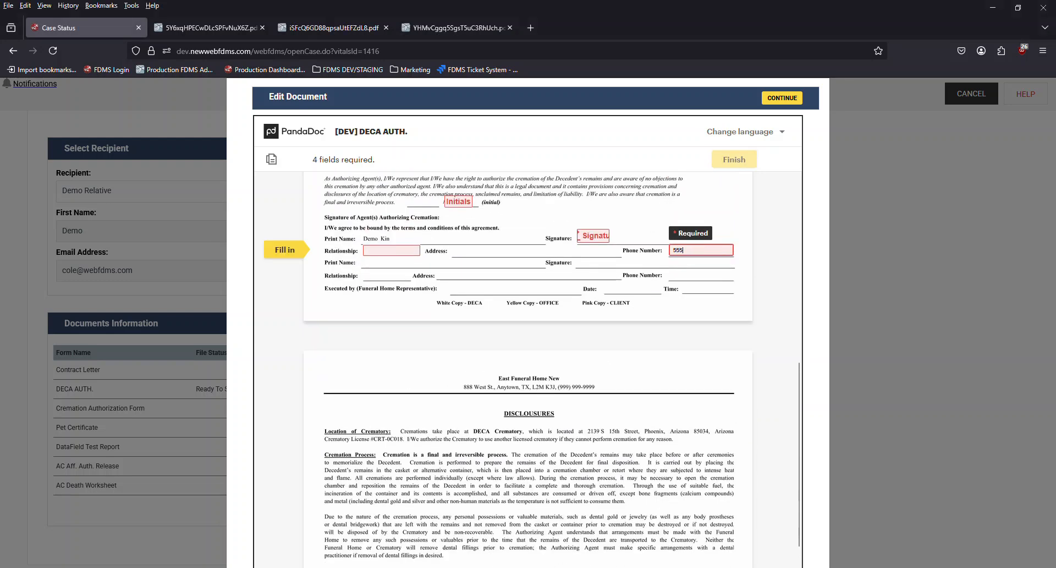
{"action": "type", "text": "597"}
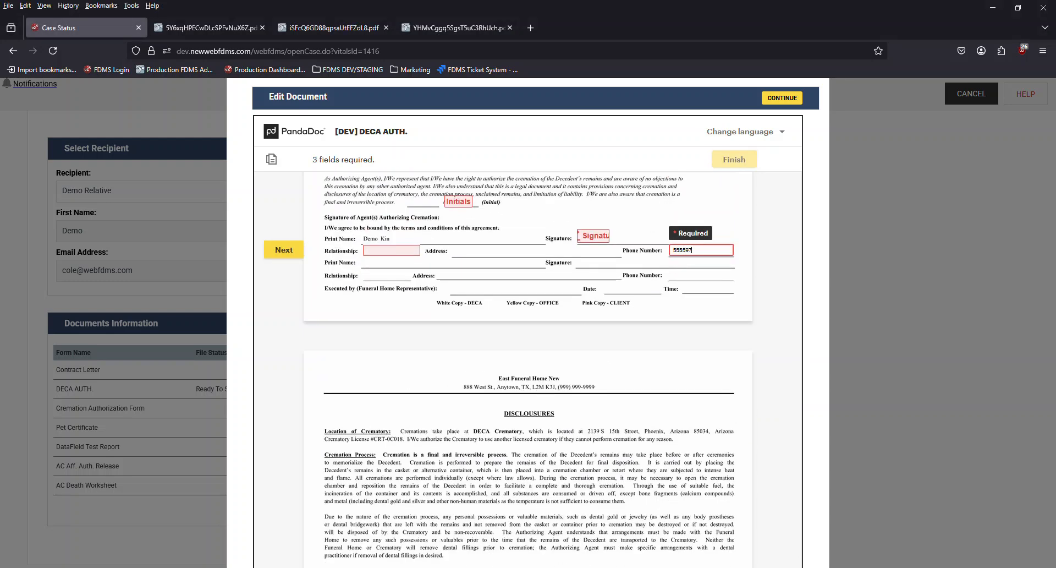
{"action": "type", "text": "5053"}
Enter Brother as the authorizing agent's relationship and continue out of the document editor.
{"action": "left_click", "coordinate": [393, 250]}
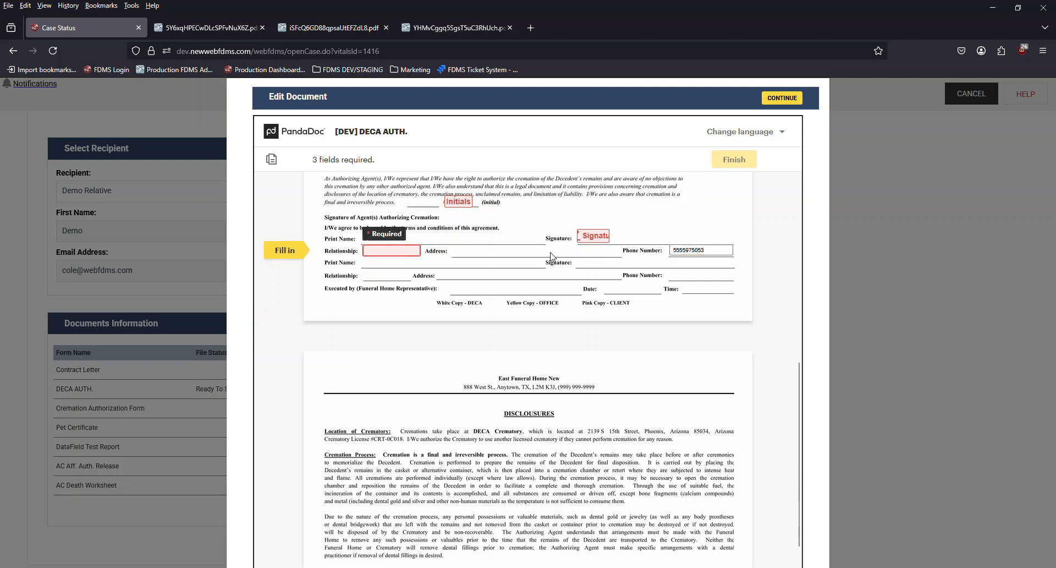
{"action": "type", "text": "Brother"}
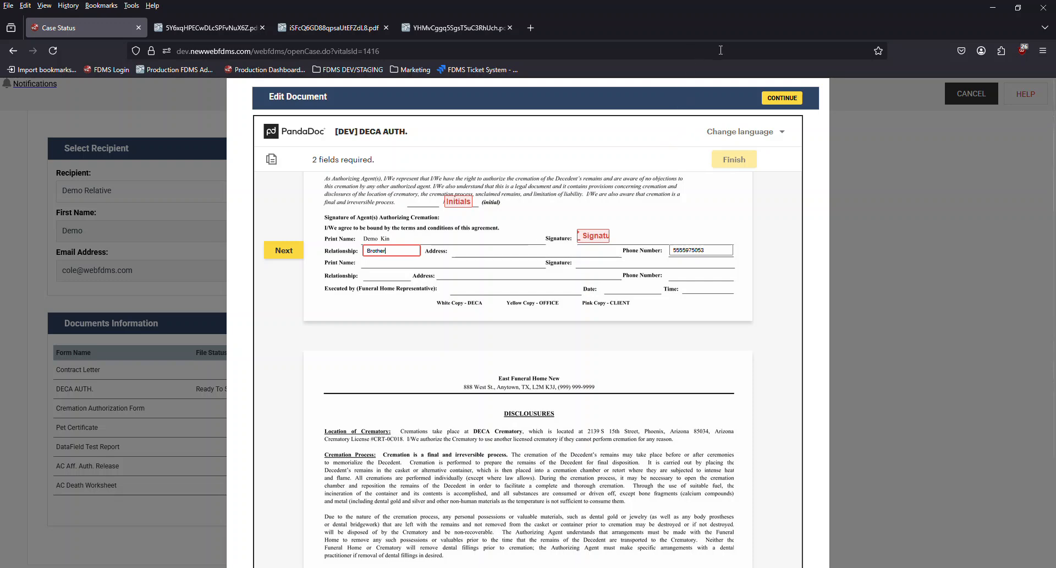
{"action": "left_click", "coordinate": [782, 97]}
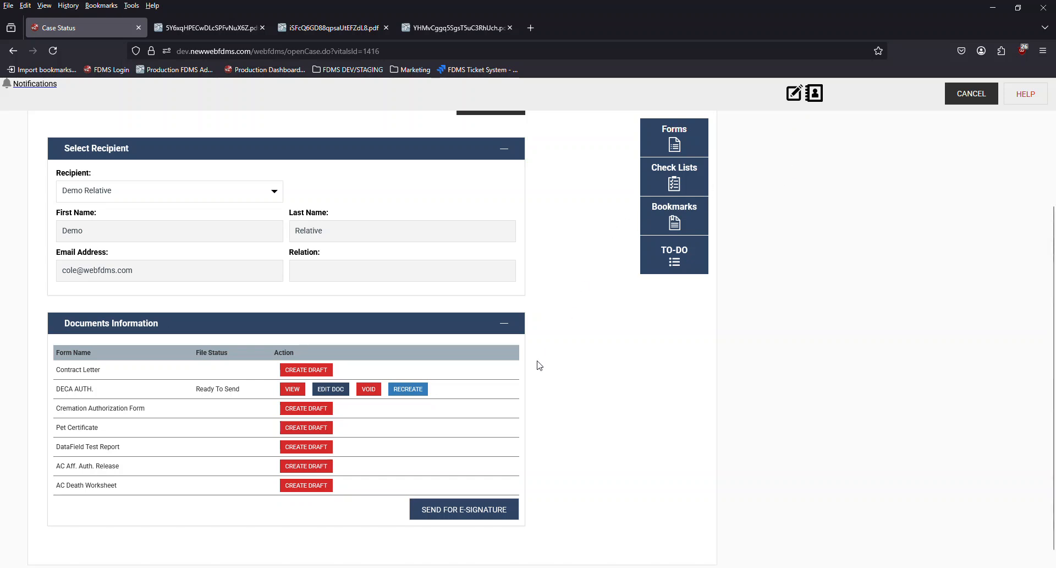
Start sending the form for e-signature and replace the email subject with "Demo E-Sign Email".
{"action": "left_click", "coordinate": [491, 510]}
{"action": "left_click", "coordinate": [490, 508]}
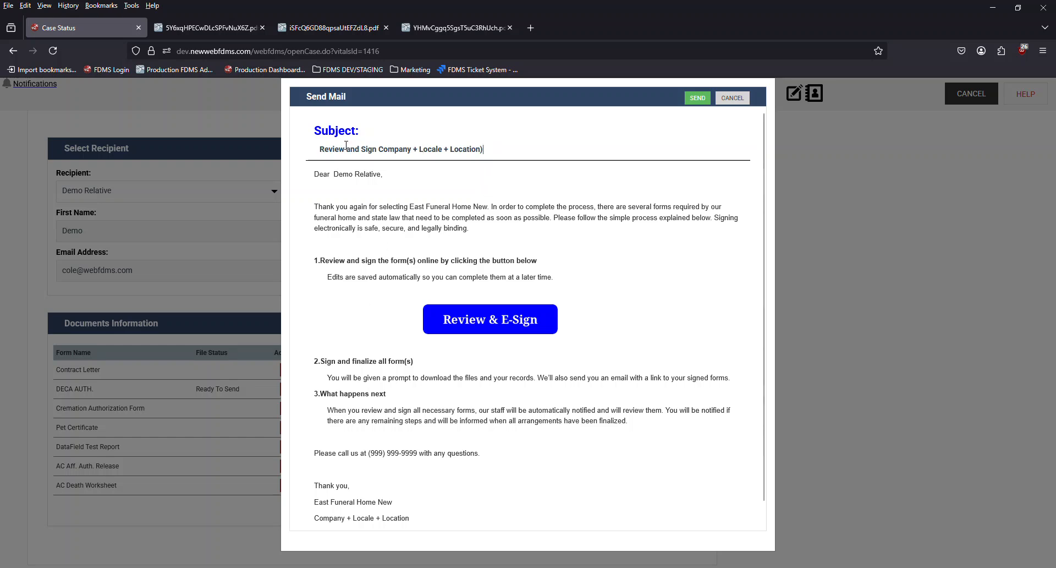
{"action": "left_click_drag", "start_coordinate": [485, 149], "coordinate": [318, 146]}
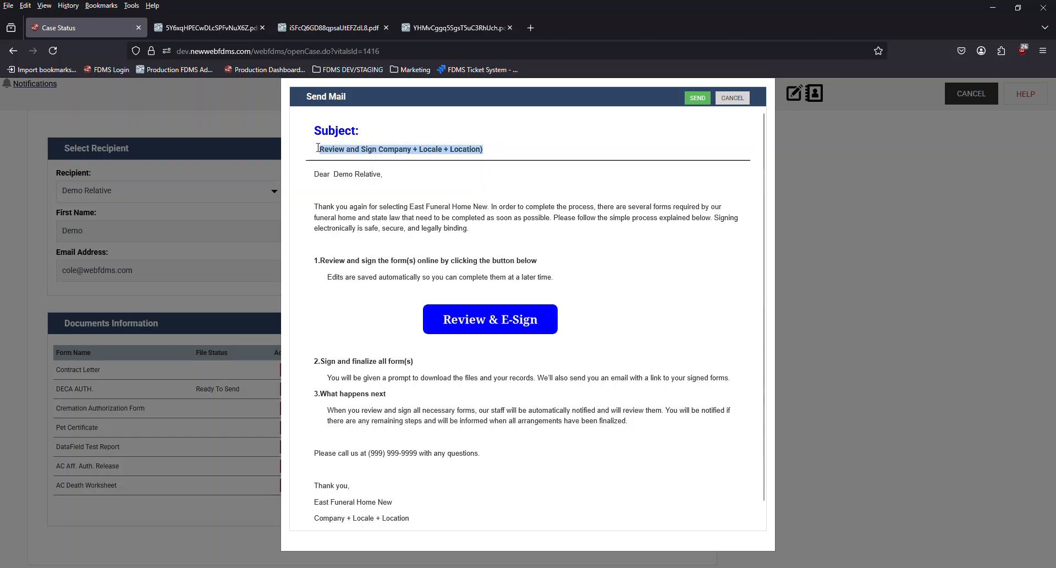
{"action": "key", "text": "BackSpace"}
{"action": "type", "text": "Demo E-Sign Email"}
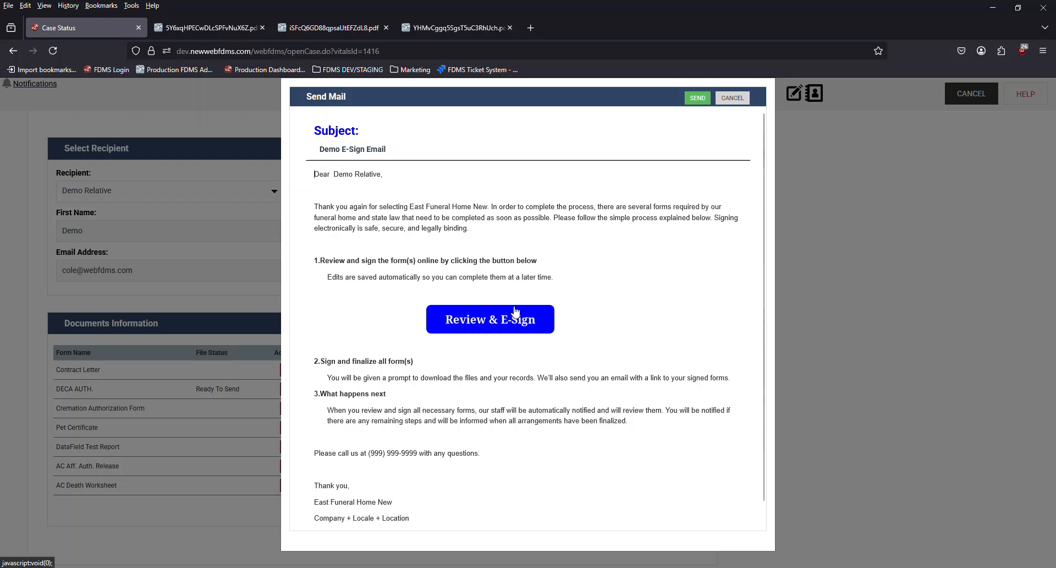
Delete the email's body text above and below the Review & E-Sign link, keeping the link.
{"action": "left_click_drag", "start_coordinate": [561, 277], "coordinate": [310, 172]}
{"action": "key", "text": "BackSpace"}
{"action": "left_click_drag", "start_coordinate": [427, 413], "coordinate": [322, 241]}
{"action": "key", "text": "BackSpace"}
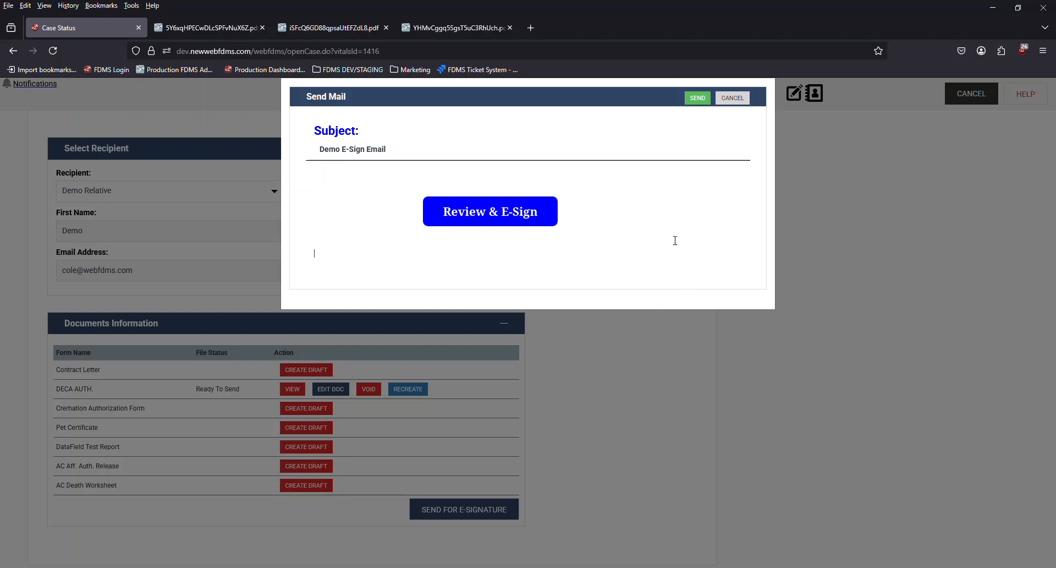
Discard the edited email, then send the DECA AUTH. form to the relative for e-signature using the default email text.
{"action": "left_click", "coordinate": [732, 100]}
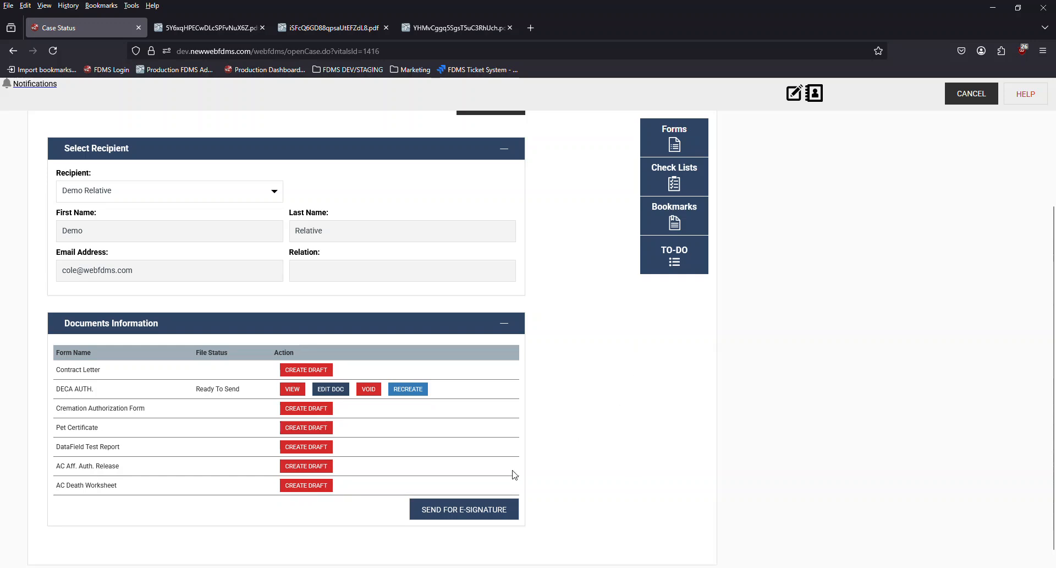
{"action": "left_click", "coordinate": [474, 510]}
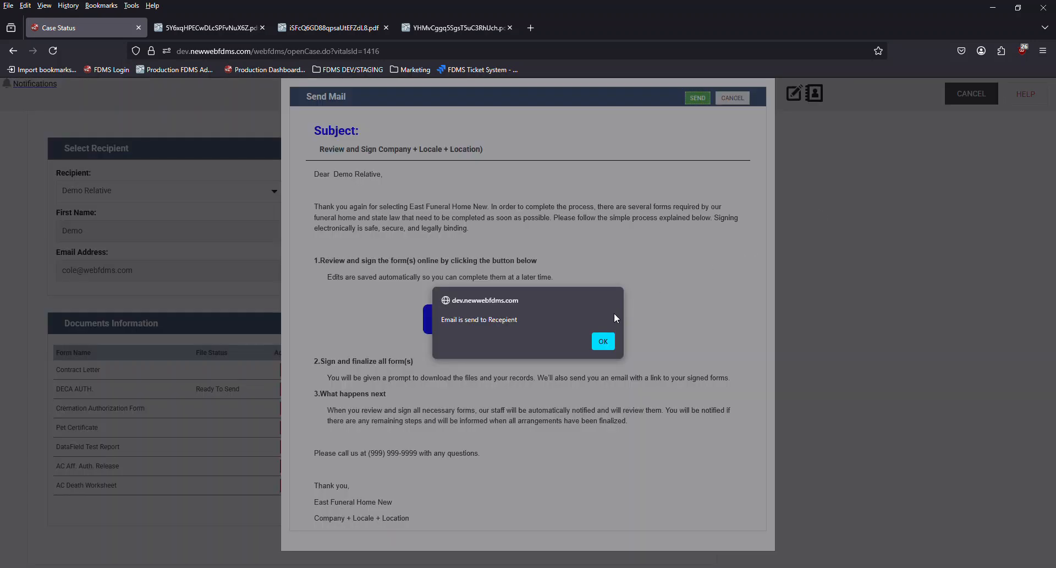
{"action": "left_click", "coordinate": [604, 342]}
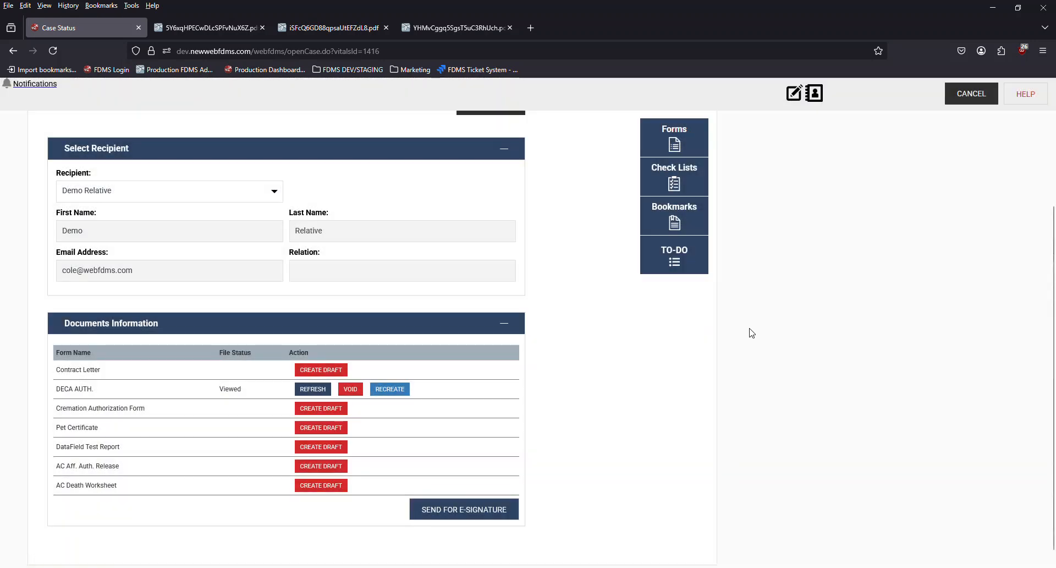
Void the DECA AUTH. document sent to the relative and confirm the voiding.
{"action": "left_click", "coordinate": [352, 389]}
{"action": "left_click", "coordinate": [624, 153]}
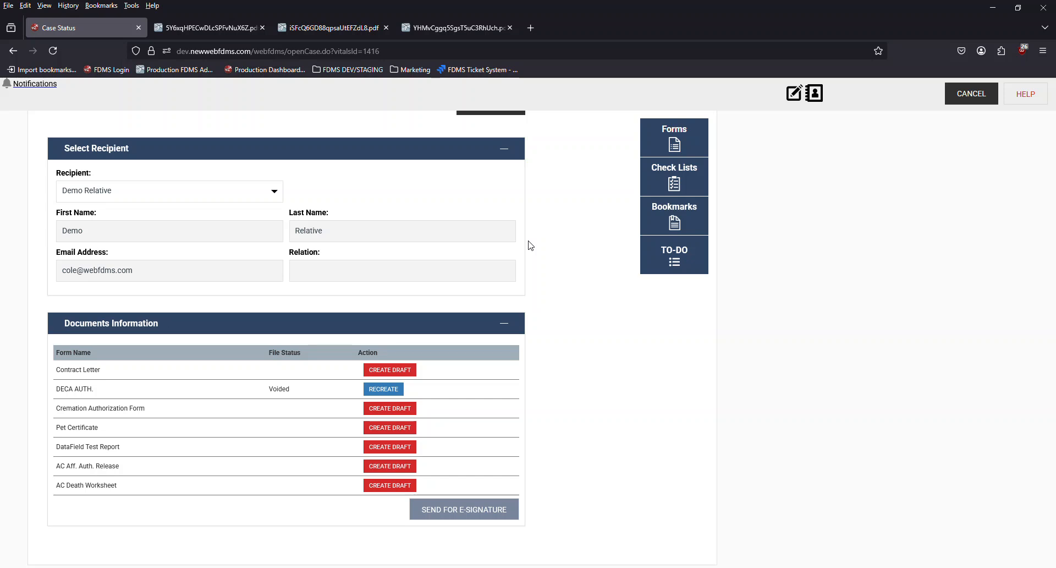
Select the informant (Brother) as recipient, examine the completed Contract Letter and its signature certificate, and return to the case.
{"action": "left_click", "coordinate": [274, 201]}
{"action": "left_click", "coordinate": [233, 230]}
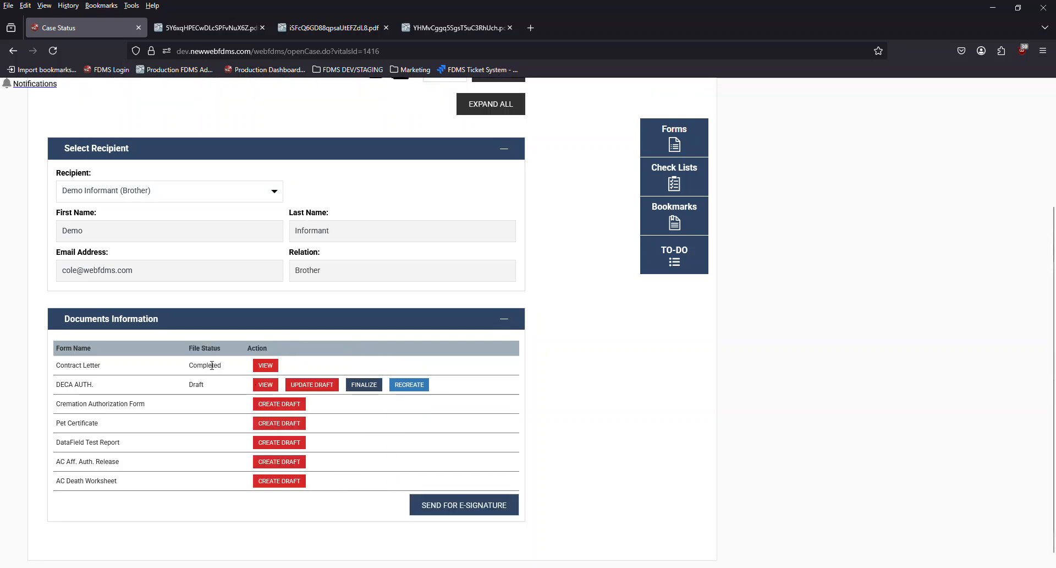
{"action": "left_click", "coordinate": [266, 366]}
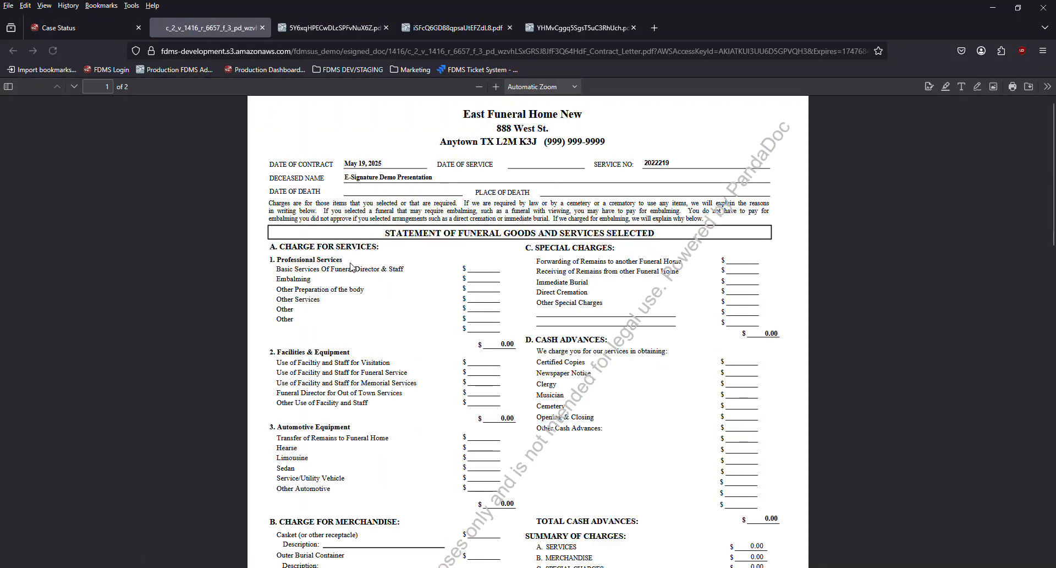
{"action": "scroll", "coordinate": [473, 253], "scroll_direction": "down", "scroll_amount": 12}
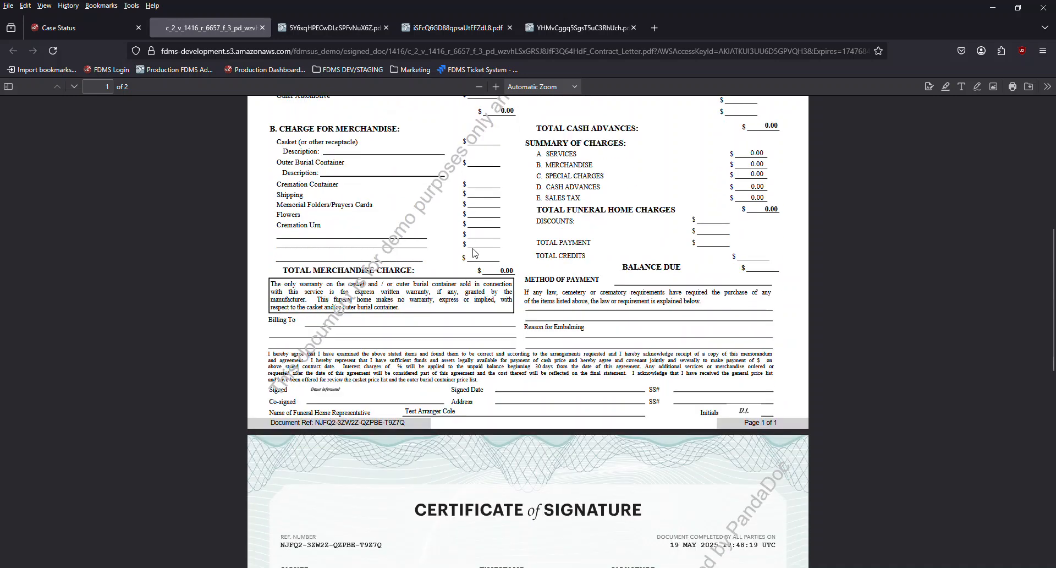
{"action": "scroll", "coordinate": [473, 248], "scroll_direction": "down", "scroll_amount": 3}
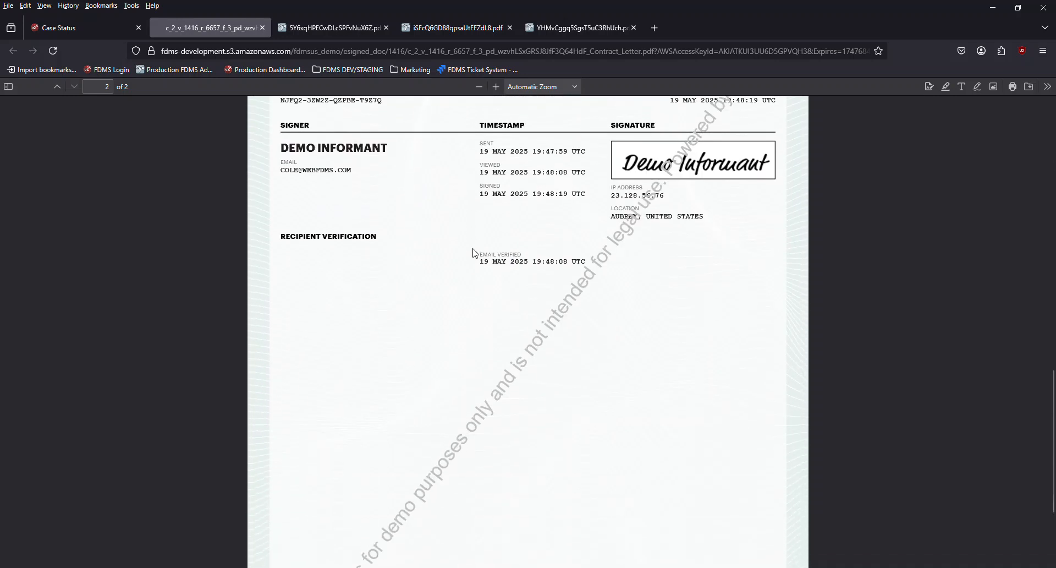
{"action": "scroll", "coordinate": [473, 249], "scroll_direction": "up", "scroll_amount": 2}
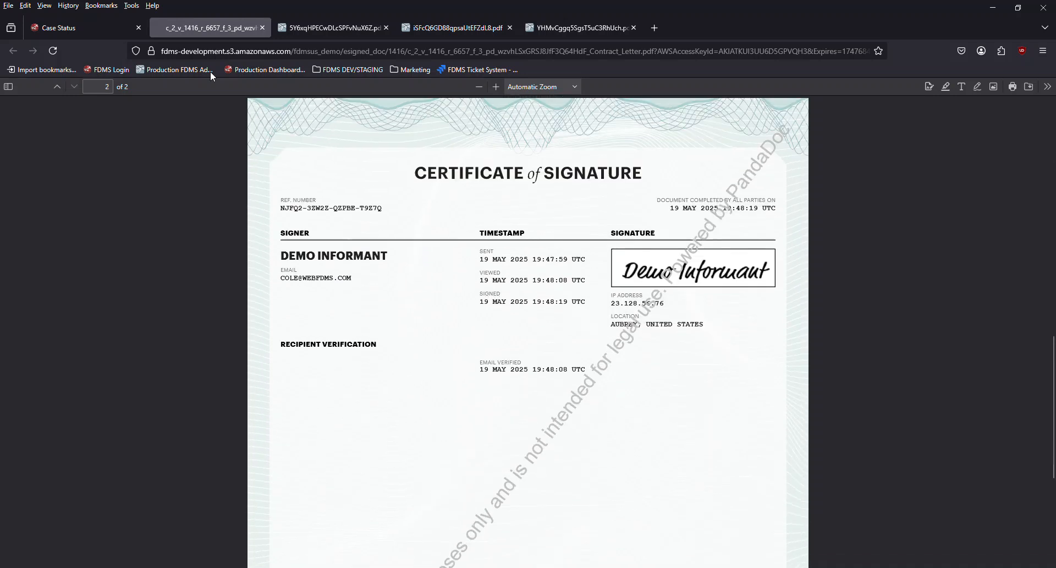
{"action": "left_click", "coordinate": [100, 26]}
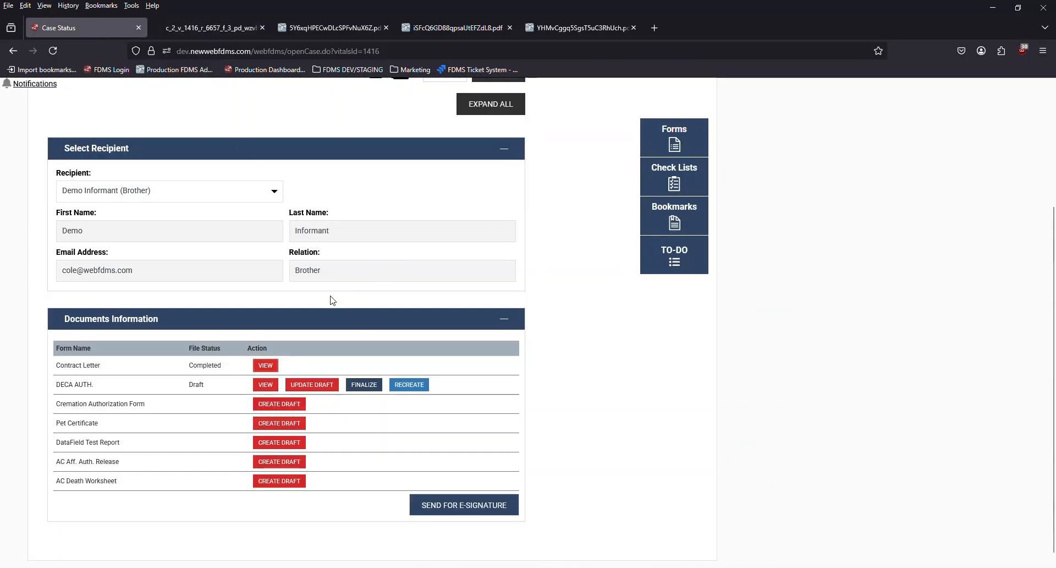
{"action": "left_click", "coordinate": [476, 506]}
{"action": "left_click", "coordinate": [268, 197]}
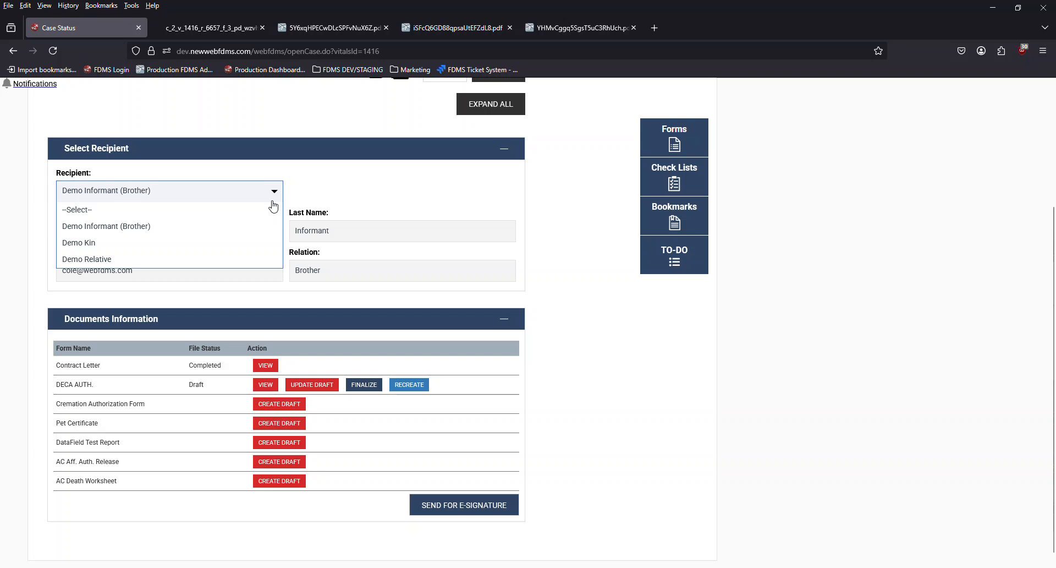
{"action": "left_click", "coordinate": [277, 196]}
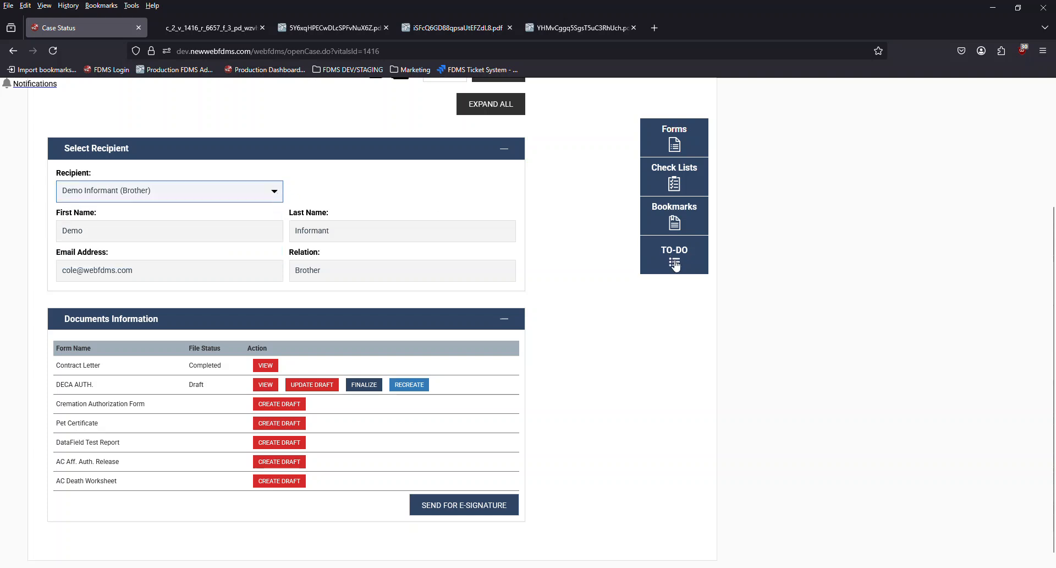